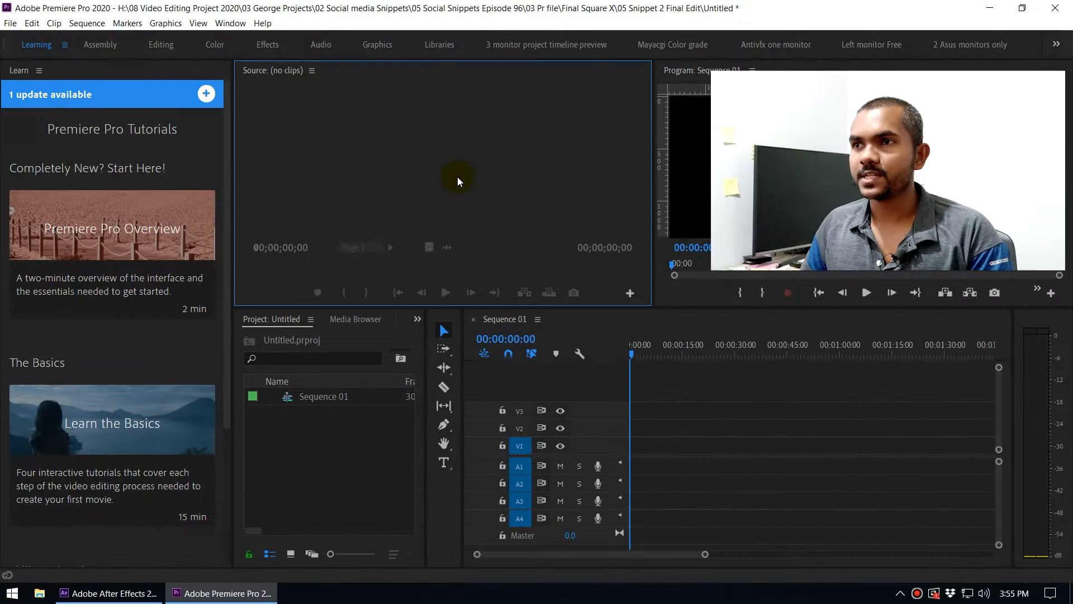
Bring up Project Settings > General, listing renderers with Mercury GPU Acceleration (CUDA) current.
click(10, 22)
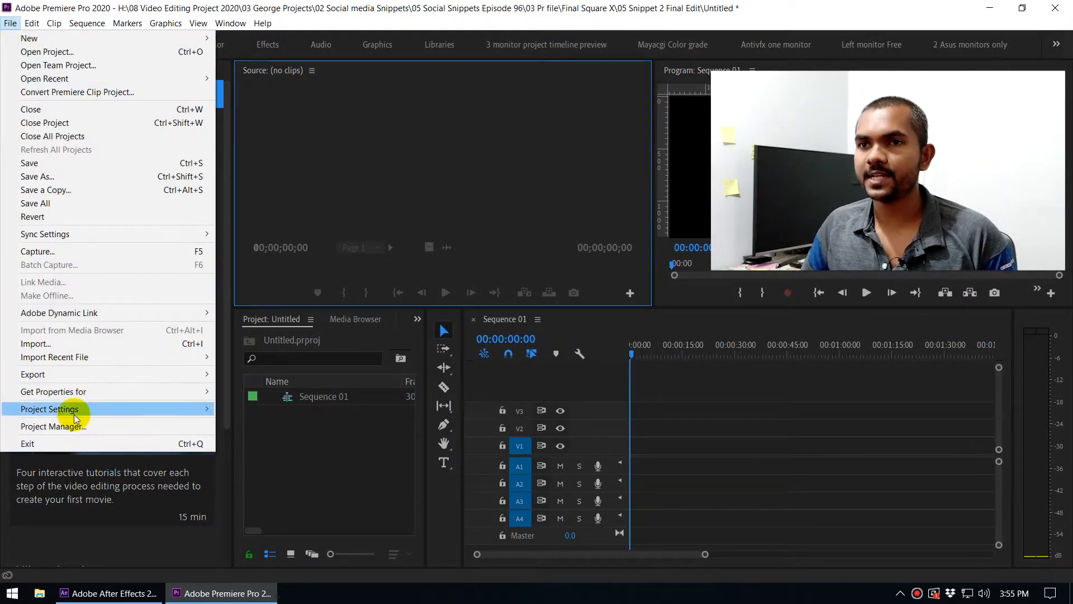
mouse_move(50, 408)
click(256, 408)
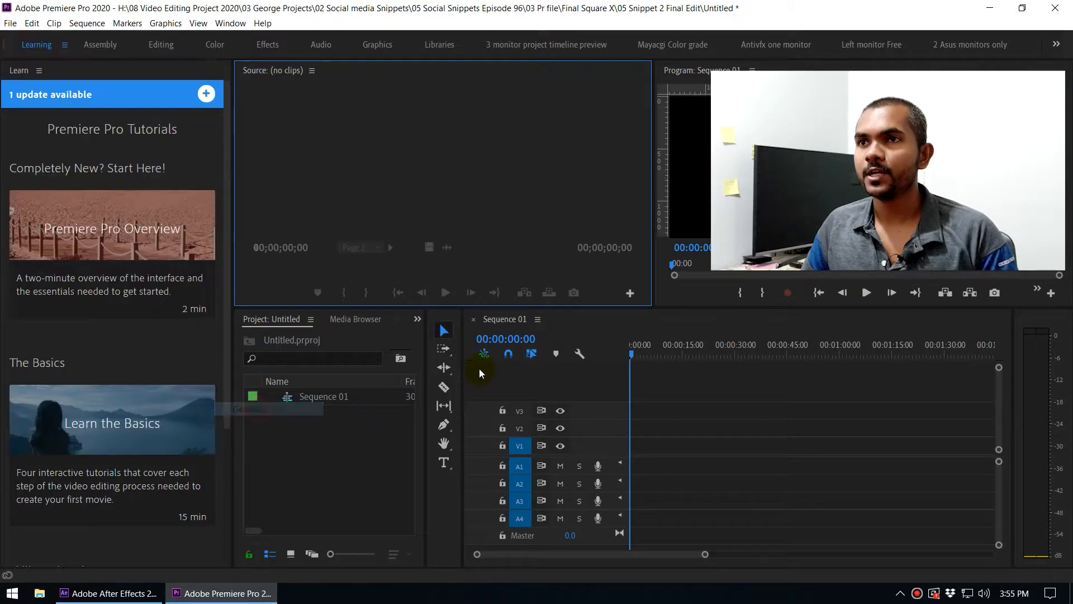
drag(456, 77, 446, 75)
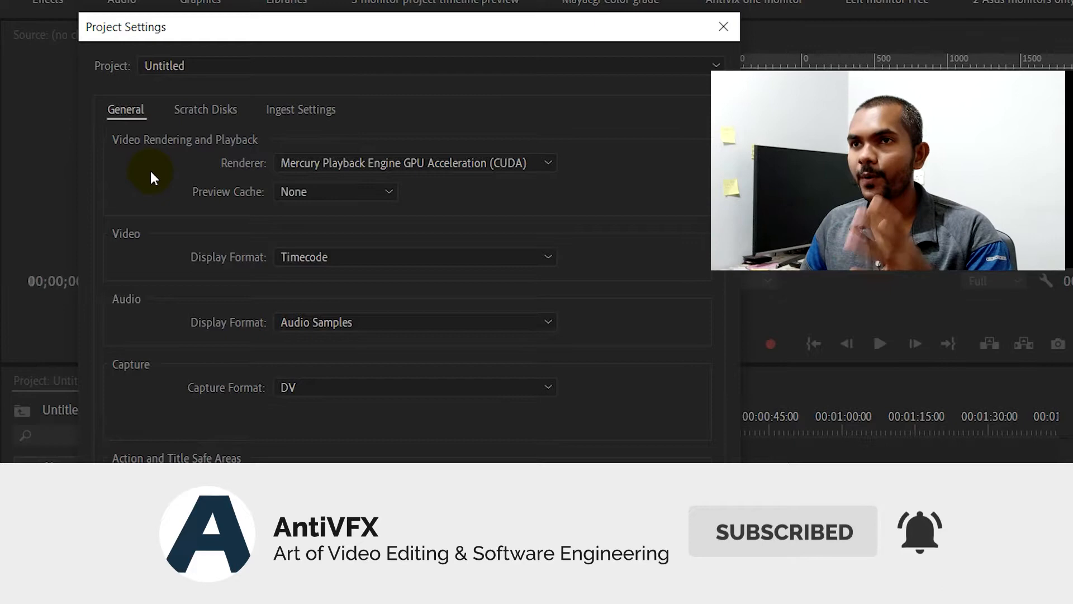
click(339, 162)
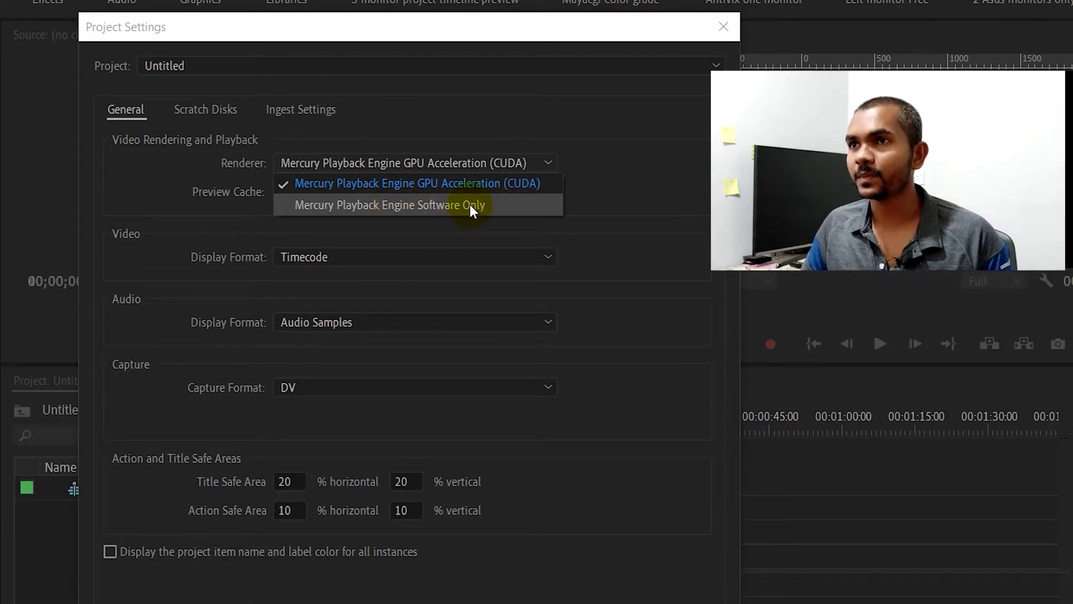
click(400, 183)
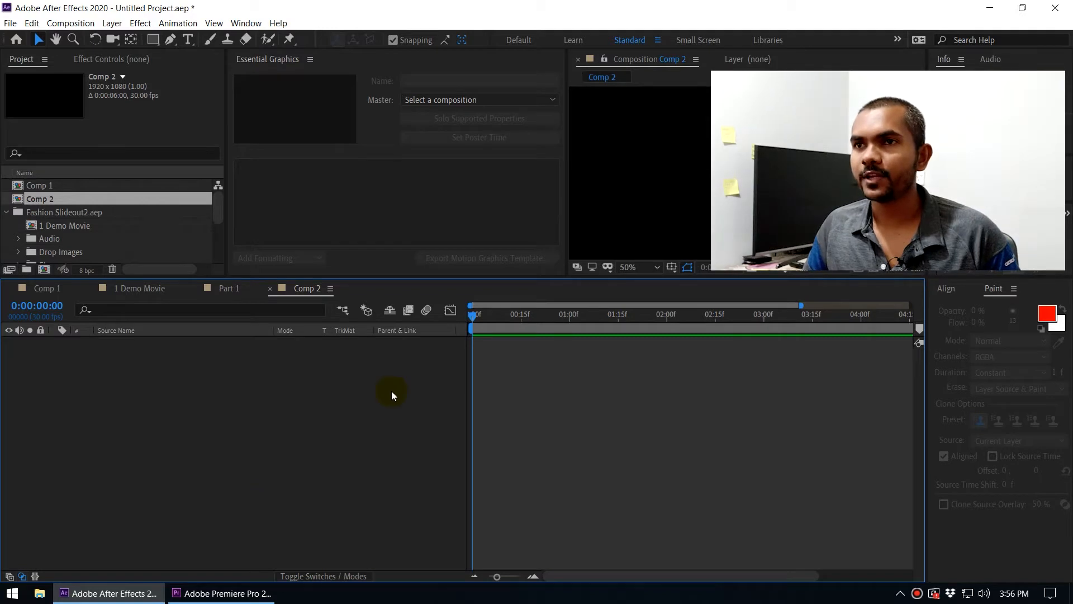
Scrub the empty Comp 2 timeline playhead to 0:00:00:16.
drag(475, 315, 525, 363)
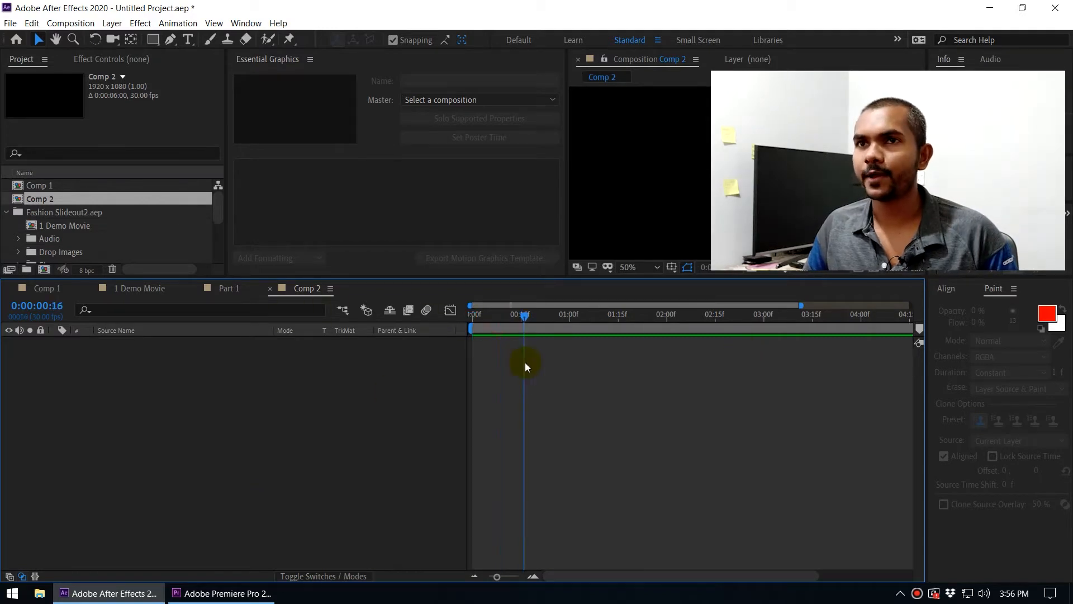
Bring up Project Settings' Video Rendering and Effects, currently Mercury Software Only.
click(12, 24)
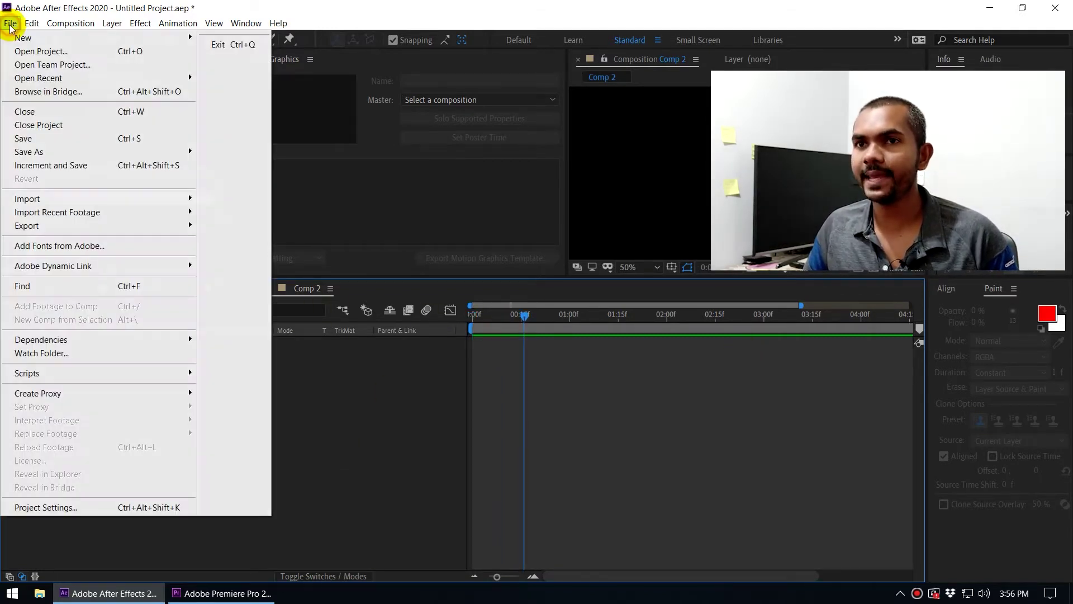
click(70, 507)
drag(350, 127, 469, 128)
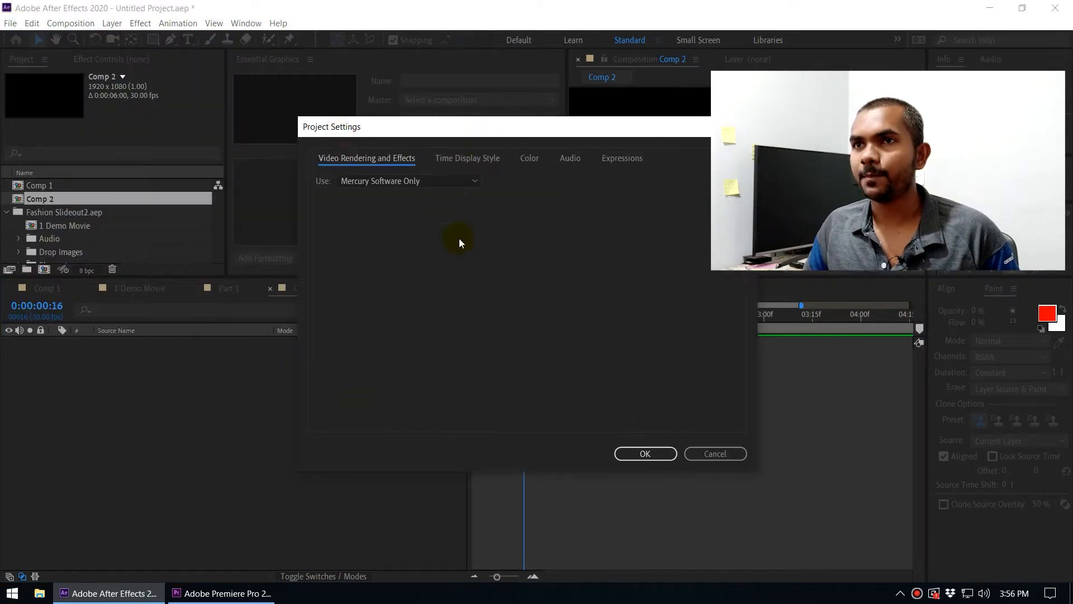
drag(387, 126, 409, 133)
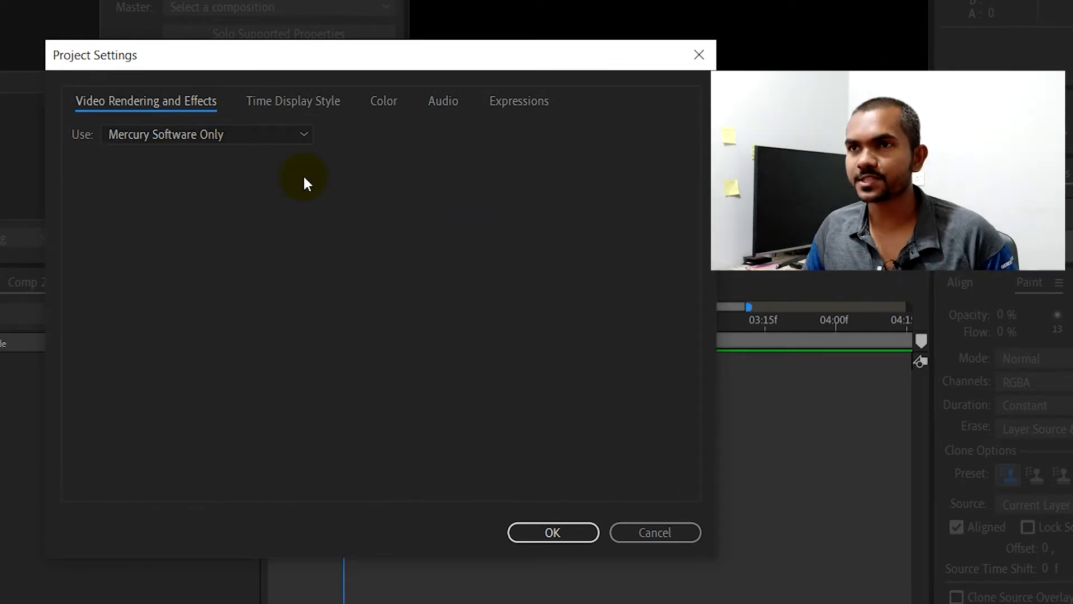
Set the After Effects project renderer to Mercury GPU Acceleration (CUDA).
click(197, 132)
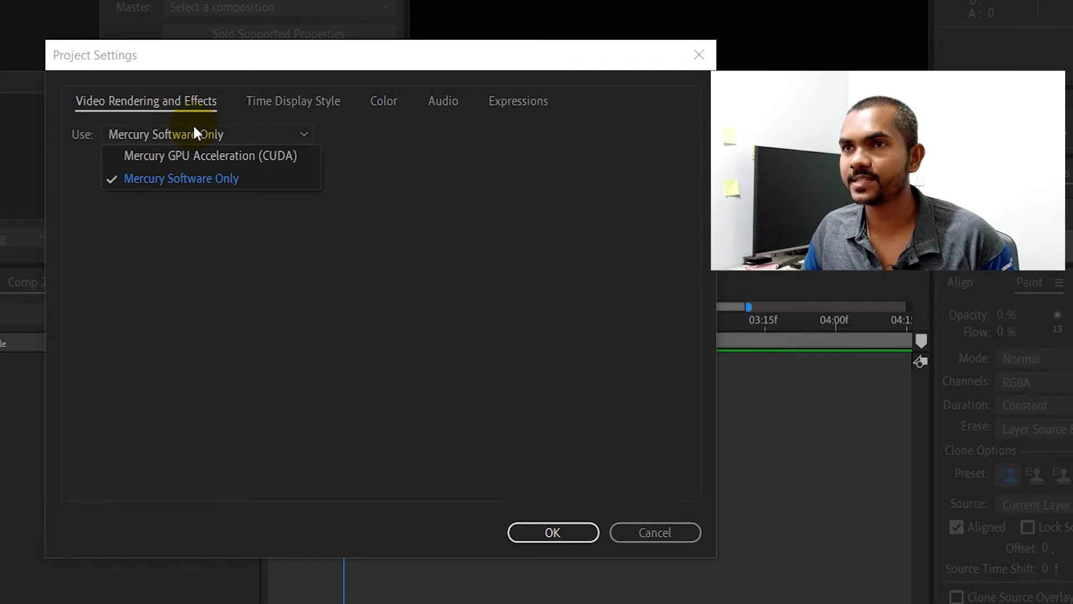
click(222, 155)
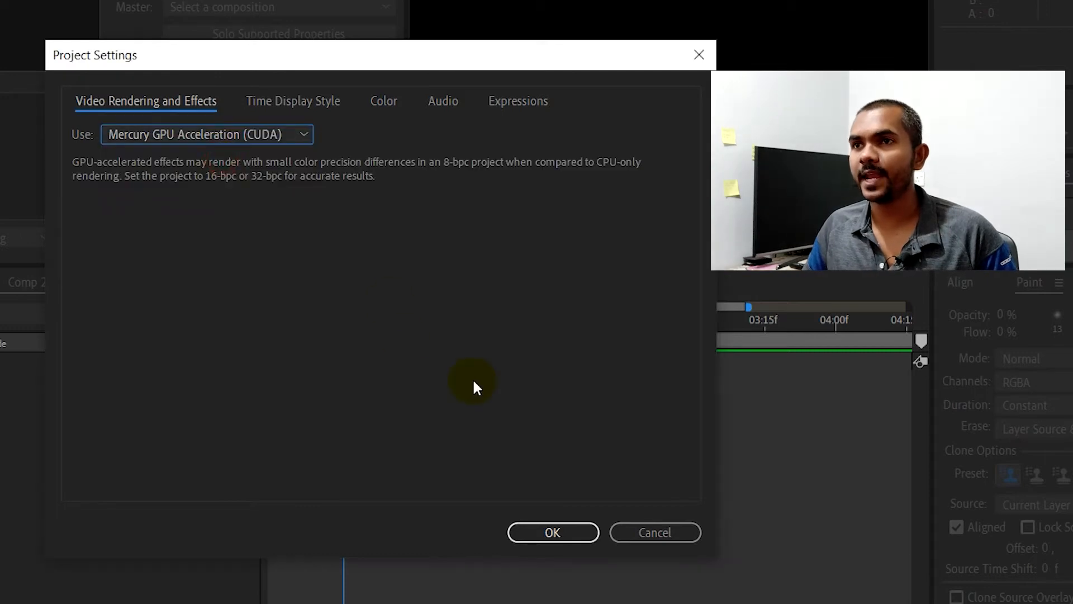